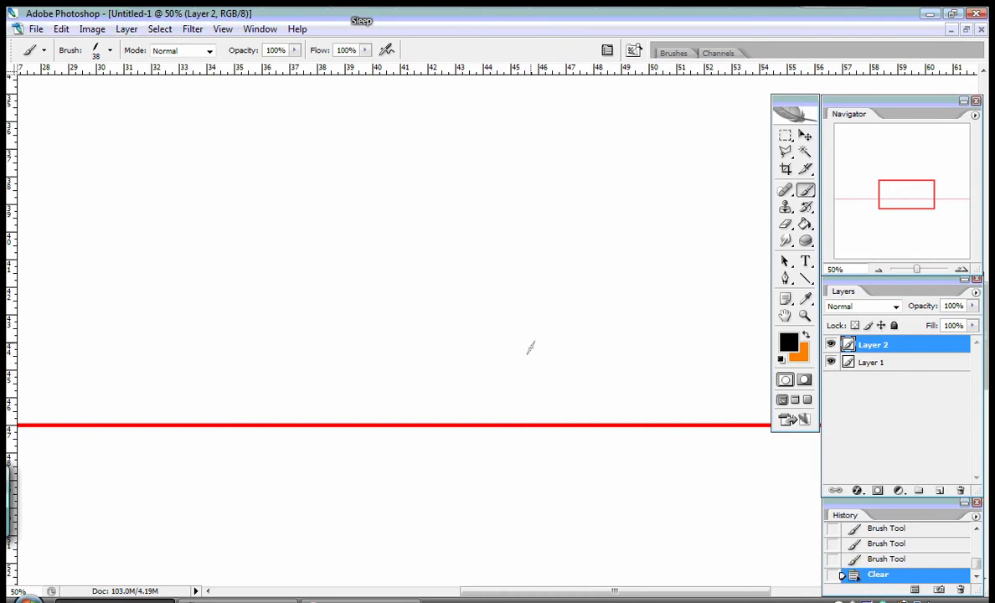
- Paint a black letter ع across the red baseline with a numeral-like 3 beside it, and clear the layer
{"action": "key", "text": "Tab"}
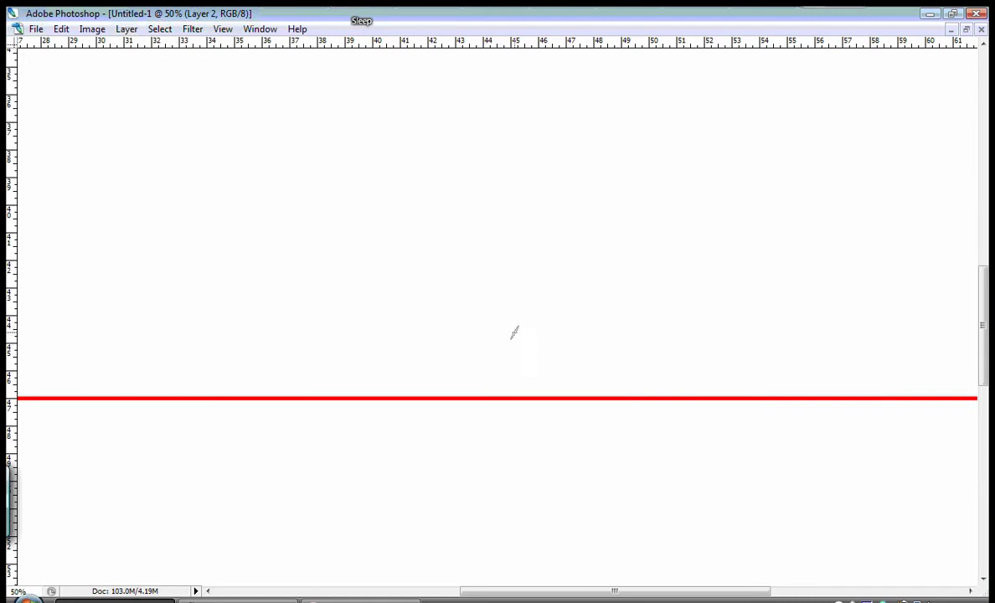
{"action": "mouse_move", "coordinate": [525, 336]}
{"action": "left_mouse_down"}
{"action": "mouse_move", "coordinate": [493, 350]}
{"action": "mouse_move", "coordinate": [551, 353]}
{"action": "mouse_move", "coordinate": [498, 384]}
{"action": "mouse_move", "coordinate": [468, 452]}
{"action": "mouse_move", "coordinate": [513, 503]}
{"action": "mouse_move", "coordinate": [582, 470]}
{"action": "mouse_move", "coordinate": [616, 439]}
{"action": "left_mouse_up"}
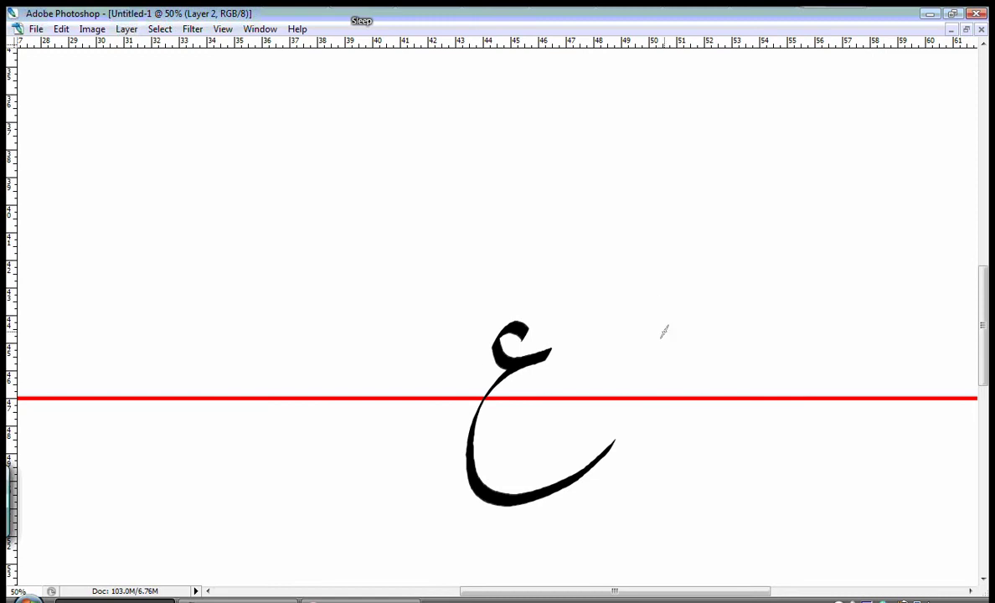
{"action": "mouse_move", "coordinate": [663, 317]}
{"action": "left_mouse_down"}
{"action": "mouse_move", "coordinate": [680, 347]}
{"action": "mouse_move", "coordinate": [666, 387]}
{"action": "mouse_move", "coordinate": [631, 393]}
{"action": "left_mouse_up"}
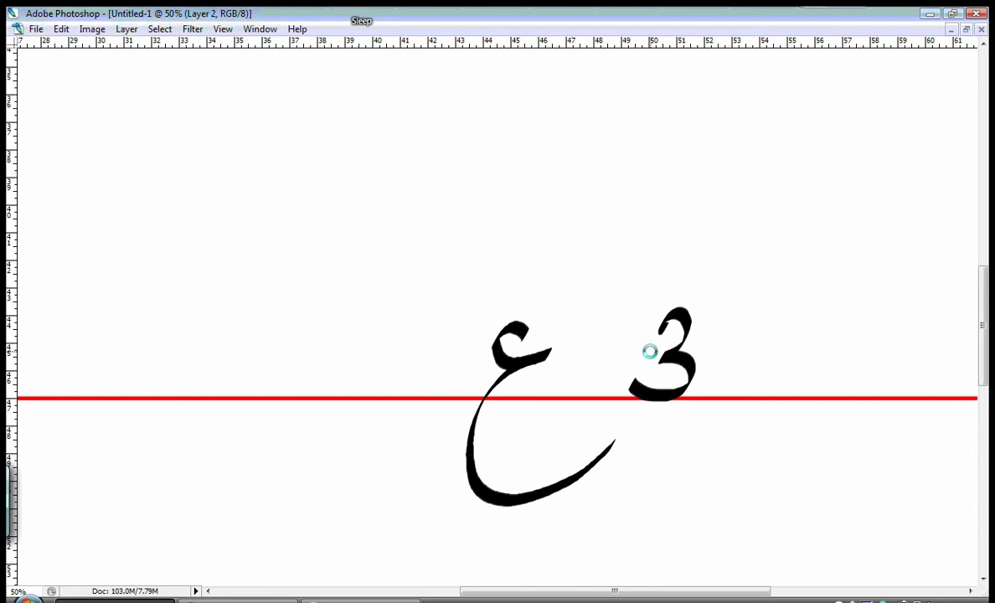
{"action": "key", "text": "Delete"}
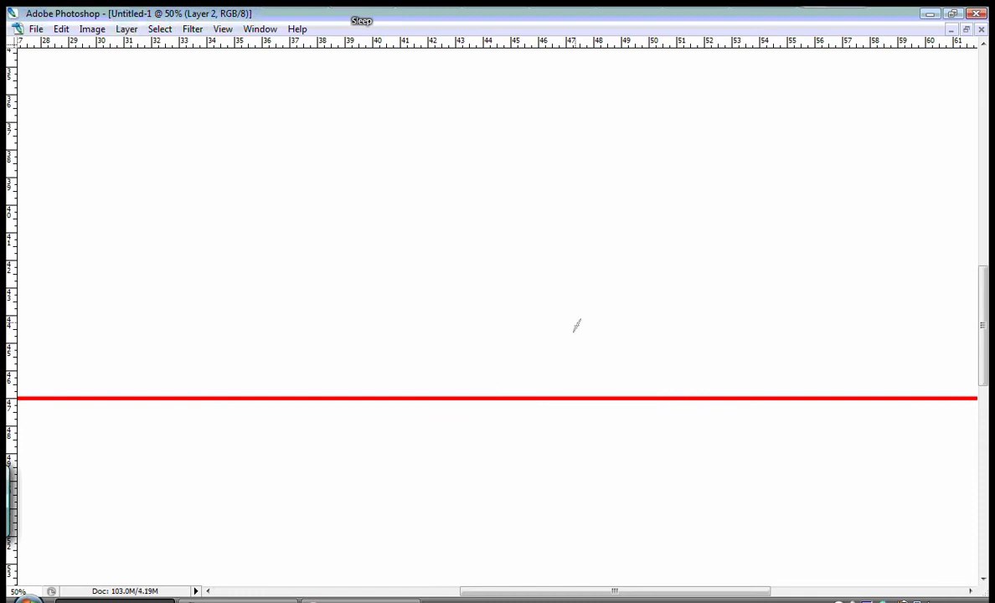
- Paint a black letter ع and an eye with three lashes next to it, and clear the layer
{"action": "mouse_move", "coordinate": [550, 327]}
{"action": "left_mouse_down"}
{"action": "mouse_move", "coordinate": [572, 353]}
{"action": "mouse_move", "coordinate": [507, 438]}
{"action": "mouse_move", "coordinate": [637, 417]}
{"action": "left_mouse_up"}
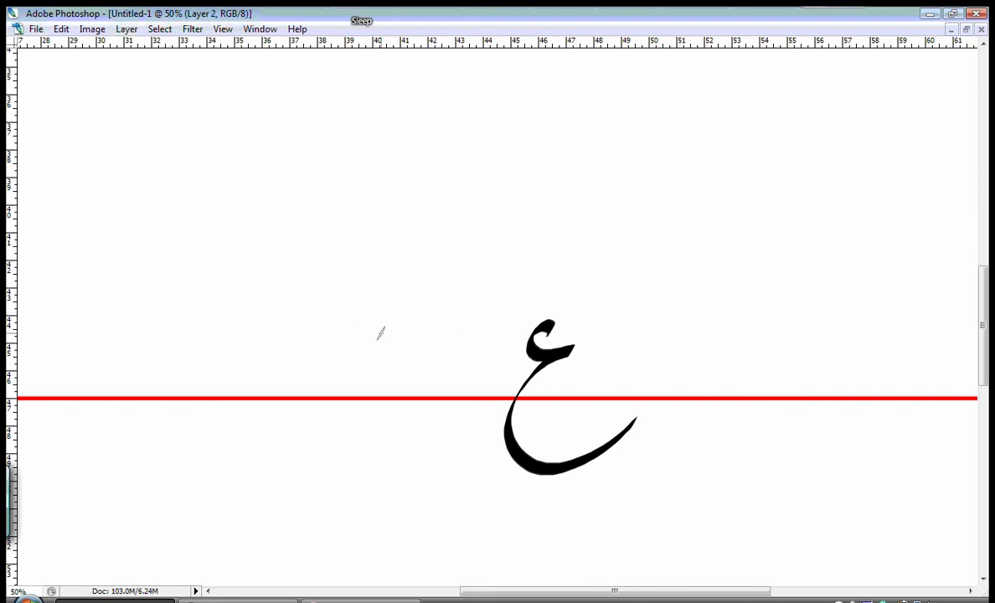
{"action": "mouse_move", "coordinate": [373, 325]}
{"action": "left_mouse_down"}
{"action": "mouse_move", "coordinate": [335, 300]}
{"action": "mouse_move", "coordinate": [282, 312]}
{"action": "mouse_move", "coordinate": [235, 343]}
{"action": "mouse_move", "coordinate": [273, 370]}
{"action": "mouse_move", "coordinate": [332, 373]}
{"action": "mouse_move", "coordinate": [376, 321]}
{"action": "left_mouse_up"}
{"action": "left_click_drag", "start_coordinate": [306, 318], "coordinate": [333, 328]}
{"action": "left_click_drag", "start_coordinate": [400, 246], "coordinate": [376, 278]}
{"action": "mouse_move", "coordinate": [330, 219]}
{"action": "left_mouse_down"}
{"action": "mouse_move", "coordinate": [327, 272]}
{"action": "mouse_move", "coordinate": [242, 257]}
{"action": "left_mouse_up"}
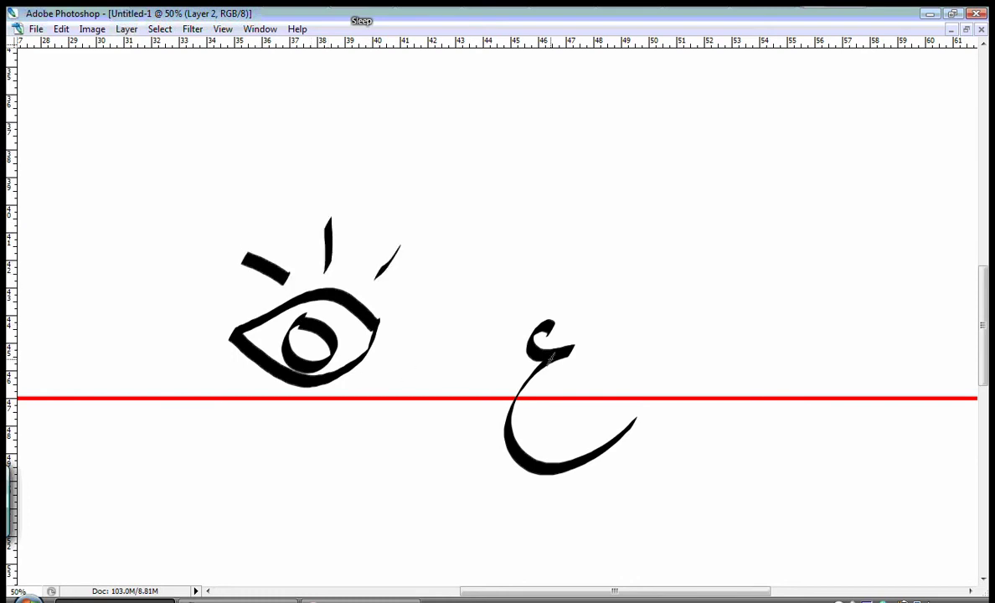
{"action": "key", "text": "ctrl+a"}
{"action": "key", "text": "Delete"}
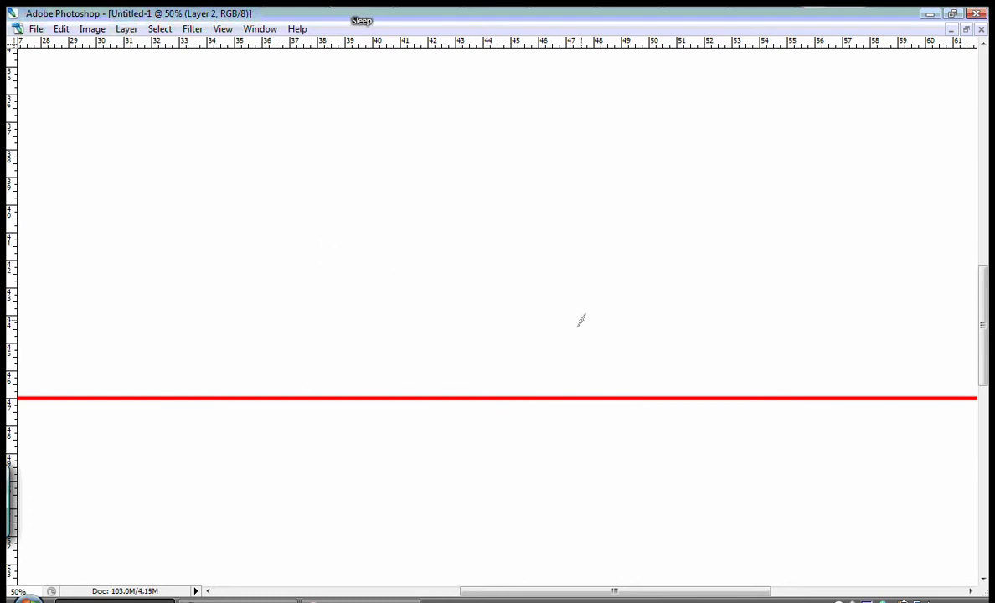
- Paint a black isolated letter ع across the red baseline and switch the brush colour to orange
{"action": "mouse_move", "coordinate": [540, 353]}
{"action": "left_mouse_down"}
{"action": "mouse_move", "coordinate": [525, 355]}
{"action": "mouse_move", "coordinate": [521, 374]}
{"action": "mouse_move", "coordinate": [566, 465]}
{"action": "mouse_move", "coordinate": [593, 443]}
{"action": "left_mouse_up"}
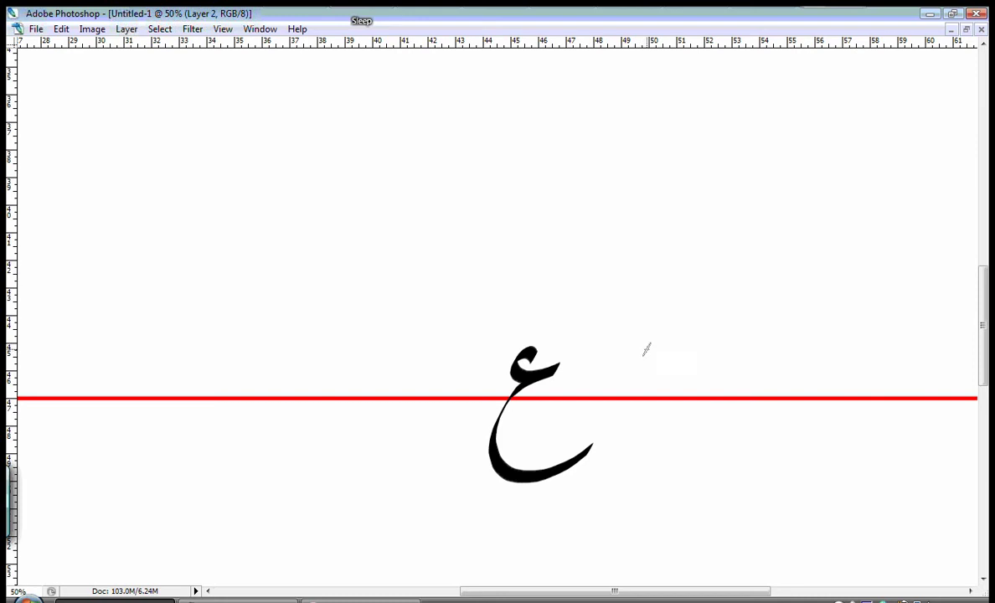
{"action": "key", "text": "Tab"}
{"action": "key", "text": "Tab"}
- Demonstrate orange fatha, damma and kasra marks above and below the letter ع twice, undoing each mark
{"action": "left_click_drag", "start_coordinate": [582, 273], "coordinate": [477, 348]}
{"action": "key", "text": "ctrl+z"}
{"action": "left_click_drag", "start_coordinate": [549, 277], "coordinate": [478, 351]}
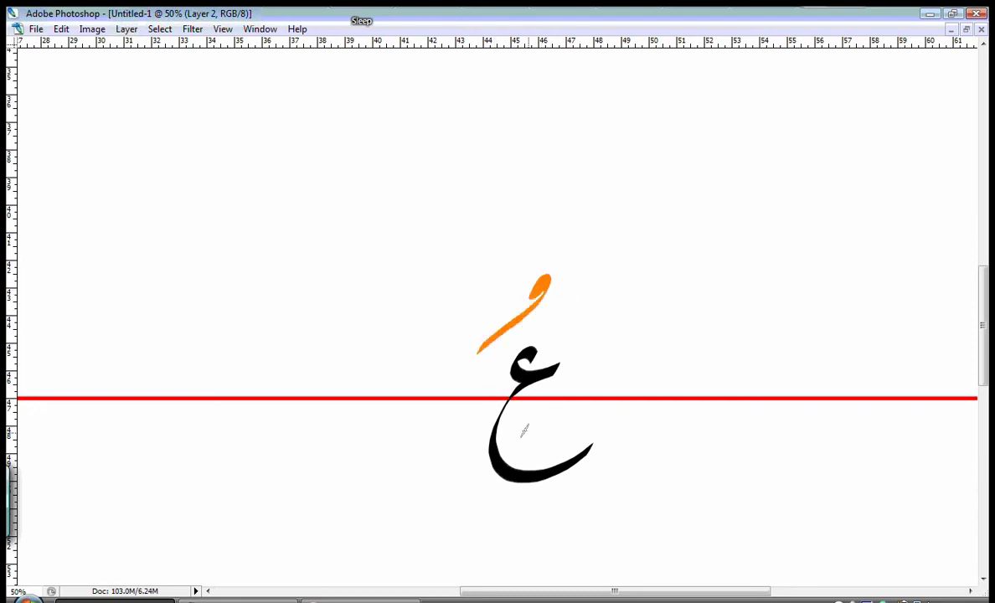
{"action": "key", "text": "ctrl+z"}
{"action": "left_click_drag", "start_coordinate": [613, 489], "coordinate": [501, 539]}
{"action": "key", "text": "ctrl+z"}
{"action": "left_click_drag", "start_coordinate": [567, 290], "coordinate": [462, 351]}
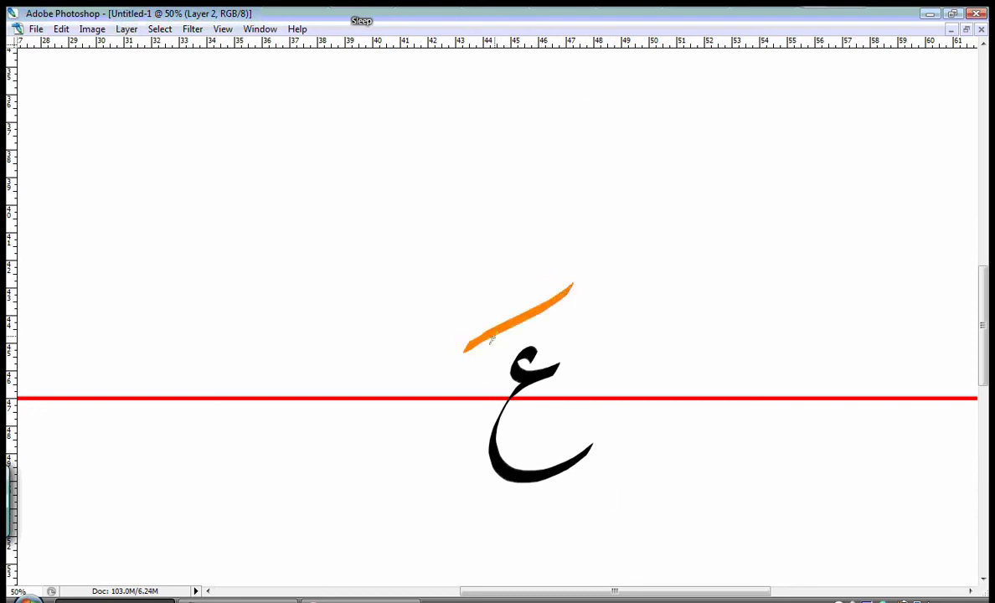
{"action": "key", "text": "ctrl+z"}
{"action": "left_click_drag", "start_coordinate": [542, 297], "coordinate": [469, 362]}
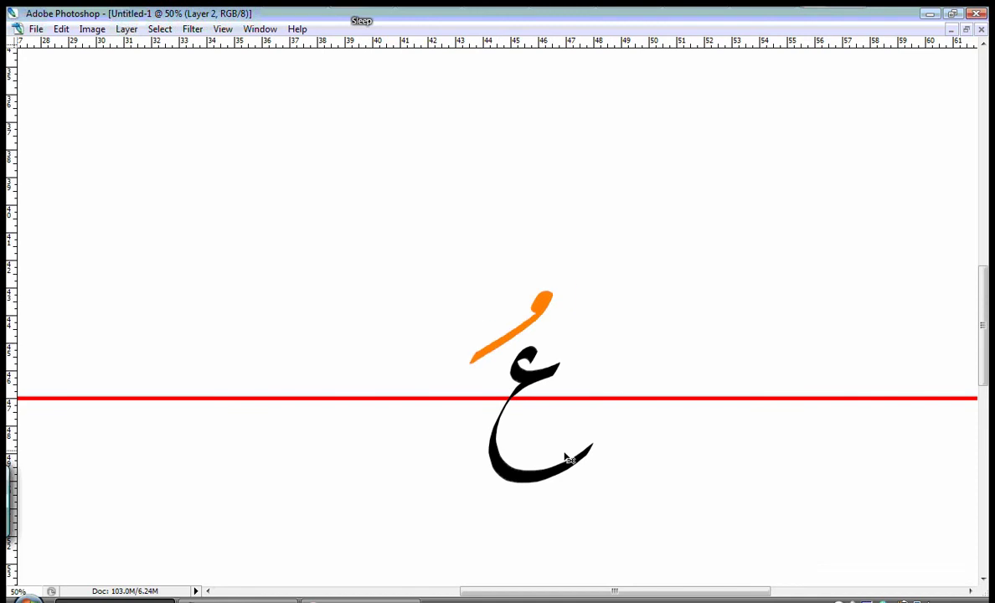
{"action": "key", "text": "ctrl+z"}
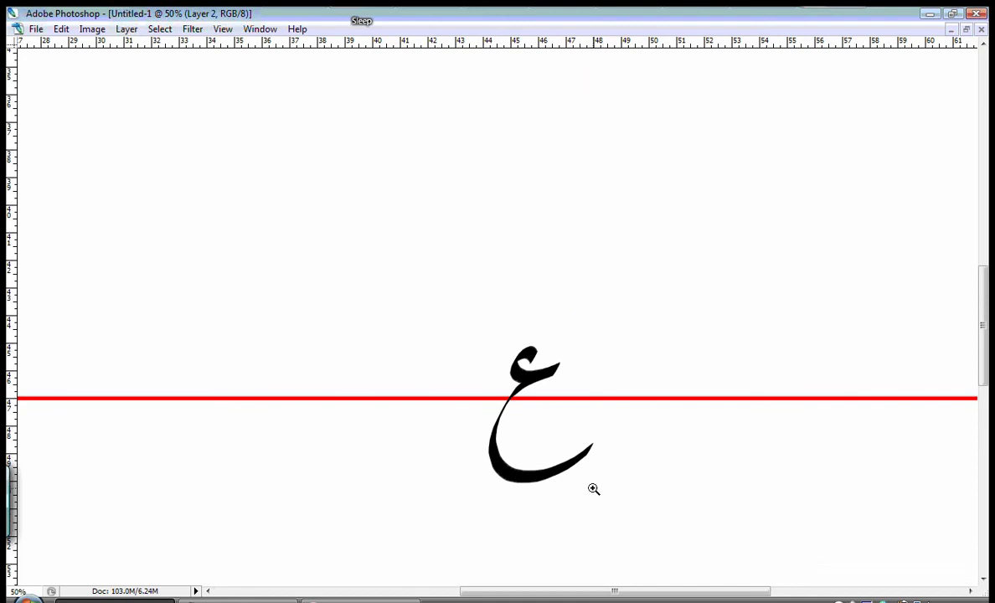
{"action": "left_click_drag", "start_coordinate": [618, 474], "coordinate": [515, 533]}
{"action": "key", "text": "ctrl+z"}
- Paint a black dot above the letter ع to form غ, and switch the brush colour to orange
{"action": "key", "text": "Tab"}
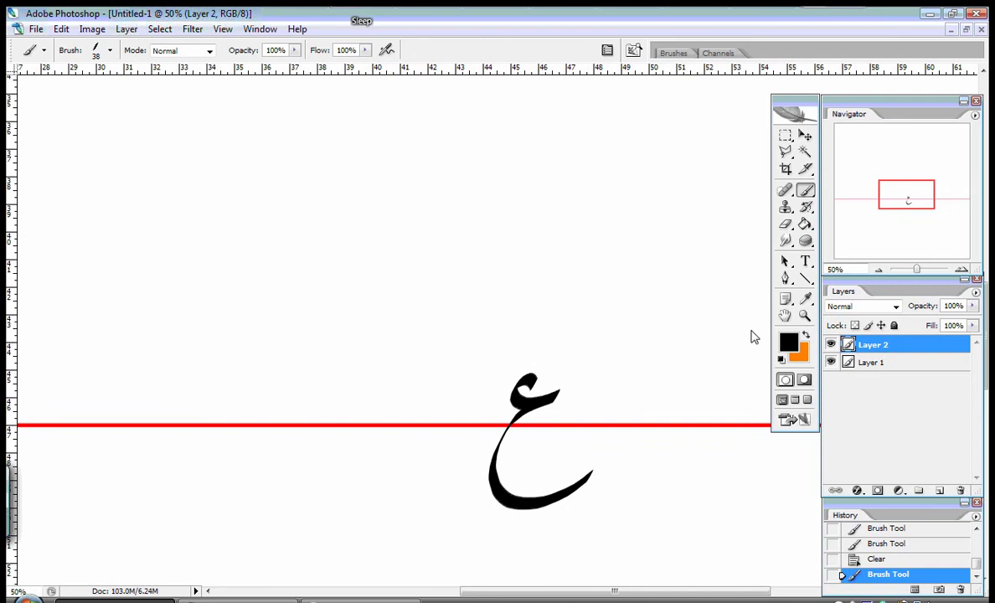
{"action": "left_click", "coordinate": [520, 343]}
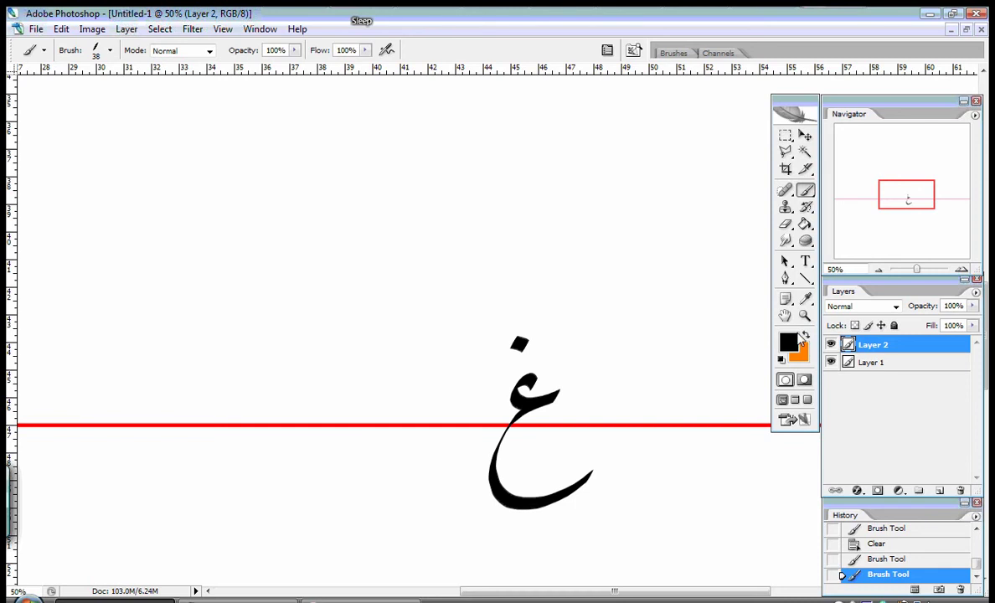
{"action": "left_click", "coordinate": [806, 338]}
{"action": "key", "text": "Tab"}
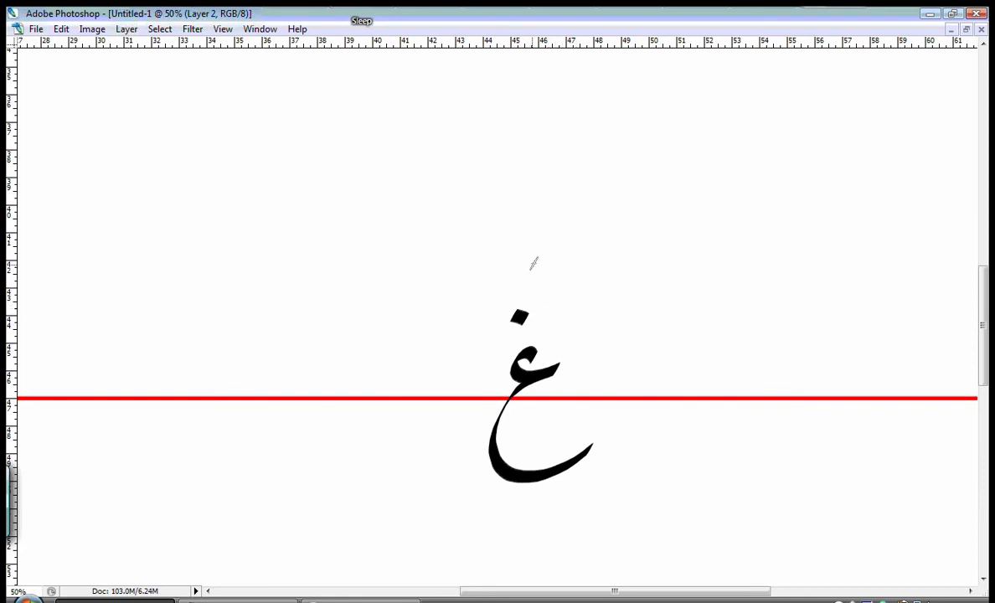
- Demonstrate orange fatha, damma and kasra marks around the dotted letter غ twice, undoing each mark
{"action": "left_click_drag", "start_coordinate": [552, 245], "coordinate": [465, 315]}
{"action": "key", "text": "ctrl+z"}
{"action": "left_click_drag", "start_coordinate": [540, 243], "coordinate": [465, 321]}
{"action": "key", "text": "ctrl+z"}
{"action": "left_click_drag", "start_coordinate": [607, 473], "coordinate": [486, 540]}
{"action": "key", "text": "ctrl+z"}
{"action": "left_click_drag", "start_coordinate": [574, 244], "coordinate": [449, 325]}
{"action": "key", "text": "ctrl+z"}
{"action": "left_click_drag", "start_coordinate": [536, 251], "coordinate": [446, 342]}
{"action": "key", "text": "ctrl+z"}
{"action": "left_click_drag", "start_coordinate": [607, 473], "coordinate": [488, 534]}
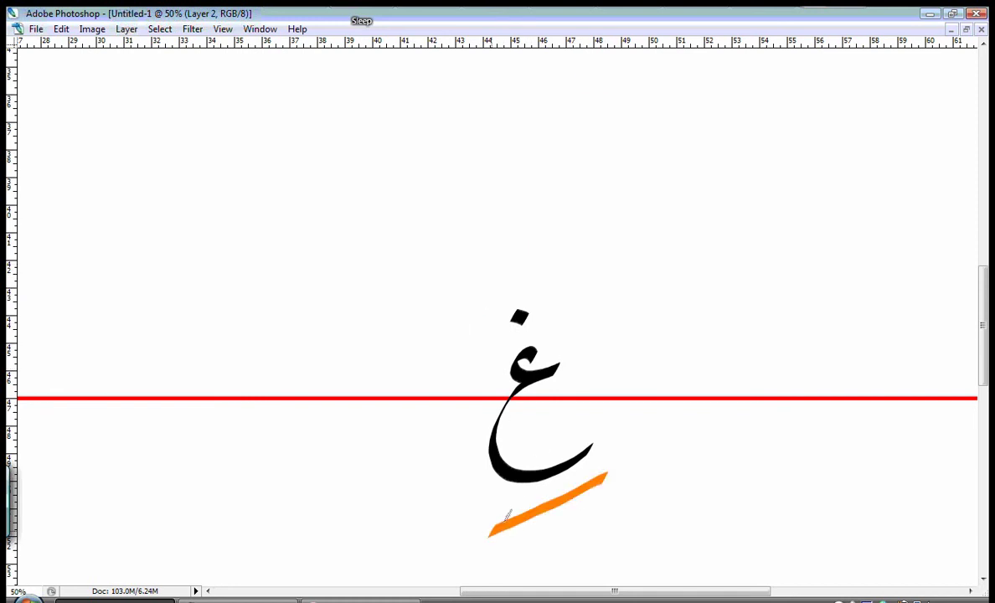
{"action": "key", "text": "ctrl+z"}
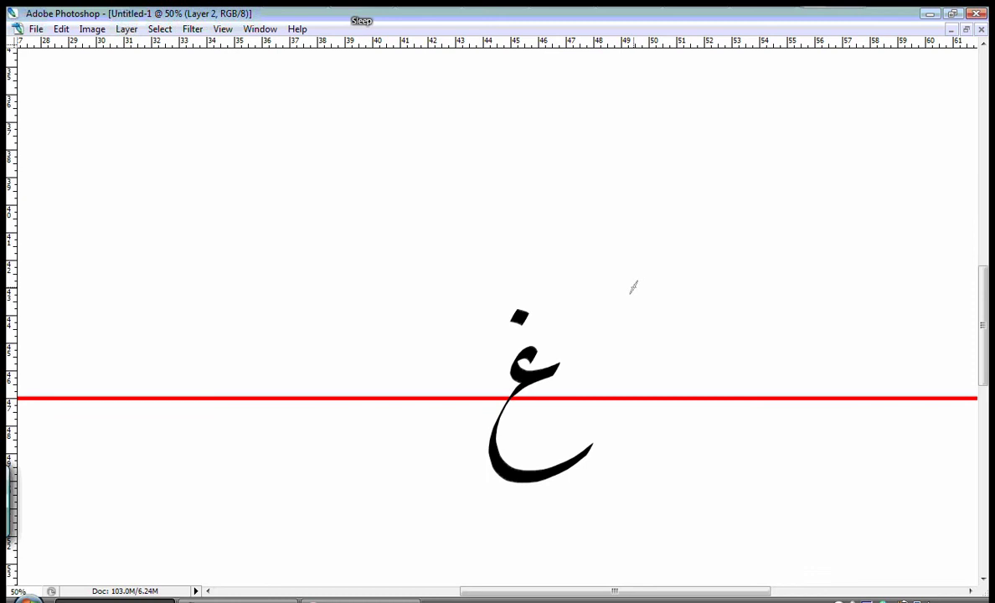
- Switch the brush colour back to black and clear the letter غ from the layer
{"action": "key", "text": "Tab"}
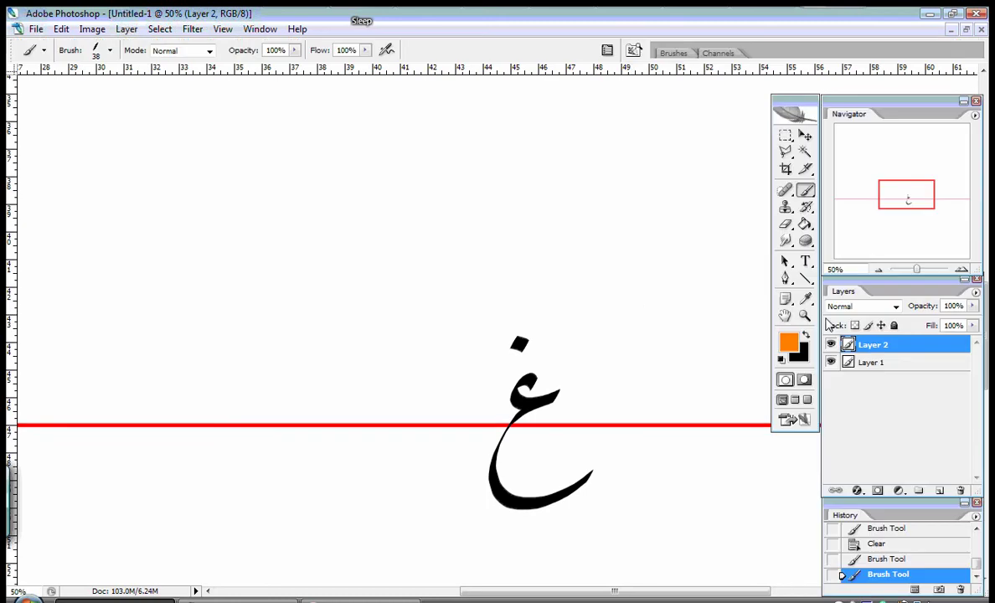
{"action": "key", "text": "Tab"}
{"action": "key", "text": "Delete"}
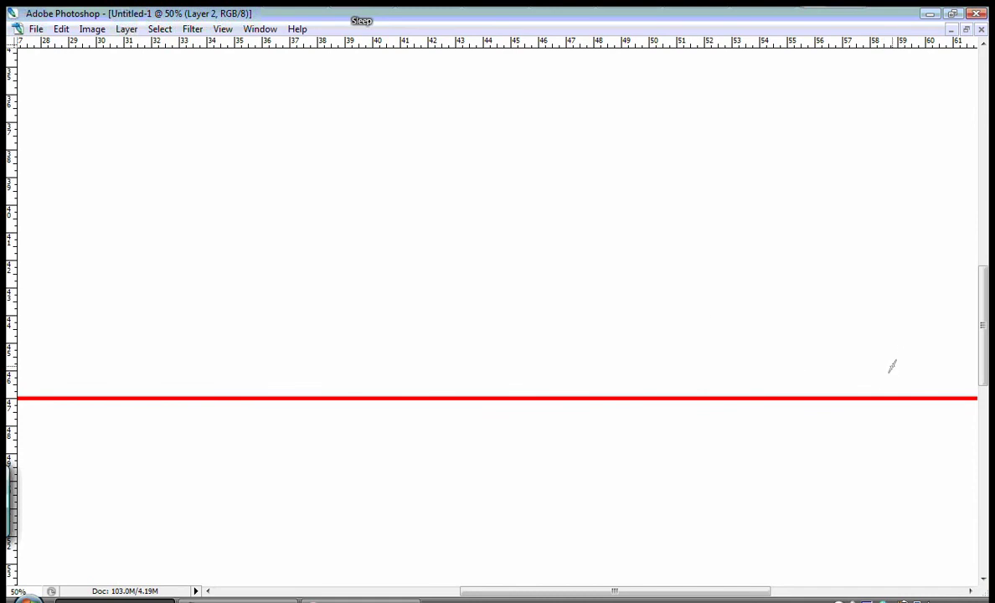
- Paint the initial form of ع on the baseline with trailing connection dashes, and add a vertical divider after it
{"action": "mouse_move", "coordinate": [900, 366]}
{"action": "left_mouse_down"}
{"action": "mouse_move", "coordinate": [870, 392]}
{"action": "mouse_move", "coordinate": [922, 381]}
{"action": "mouse_move", "coordinate": [779, 399]}
{"action": "left_mouse_up"}
{"action": "left_click", "coordinate": [772, 399]}
{"action": "left_click", "coordinate": [761, 399]}
{"action": "left_click", "coordinate": [751, 398]}
{"action": "mouse_move", "coordinate": [758, 198]}
{"action": "left_mouse_down"}
{"action": "mouse_move", "coordinate": [733, 549]}
{"action": "mouse_move", "coordinate": [729, 585]}
{"action": "left_mouse_up"}
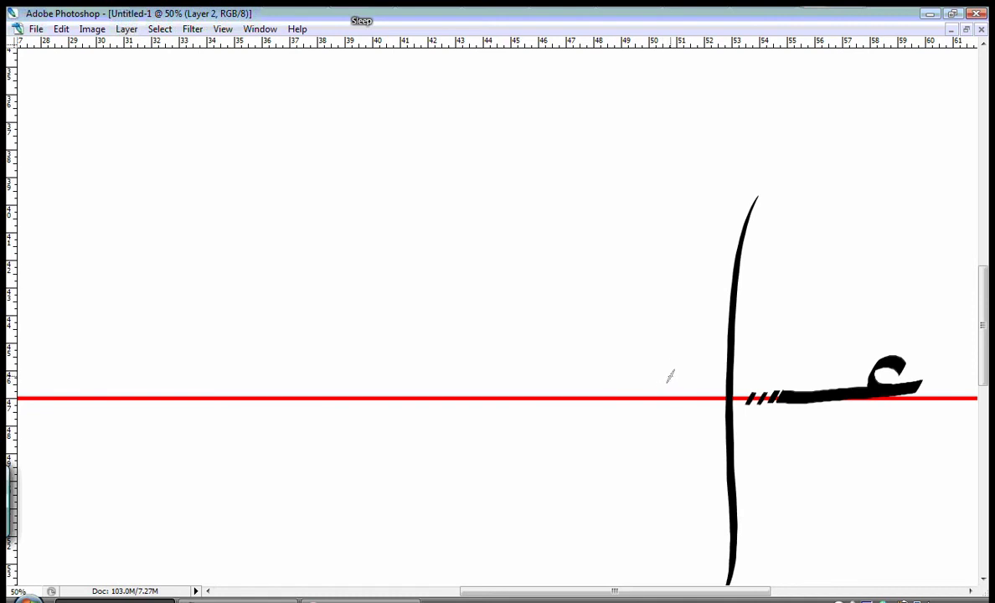
- Paint the open-topped medial form of ع on the baseline with connection dashes, and add a second vertical divider
{"action": "mouse_move", "coordinate": [692, 383]}
{"action": "left_mouse_down"}
{"action": "mouse_move", "coordinate": [610, 401]}
{"action": "mouse_move", "coordinate": [588, 377]}
{"action": "left_mouse_up"}
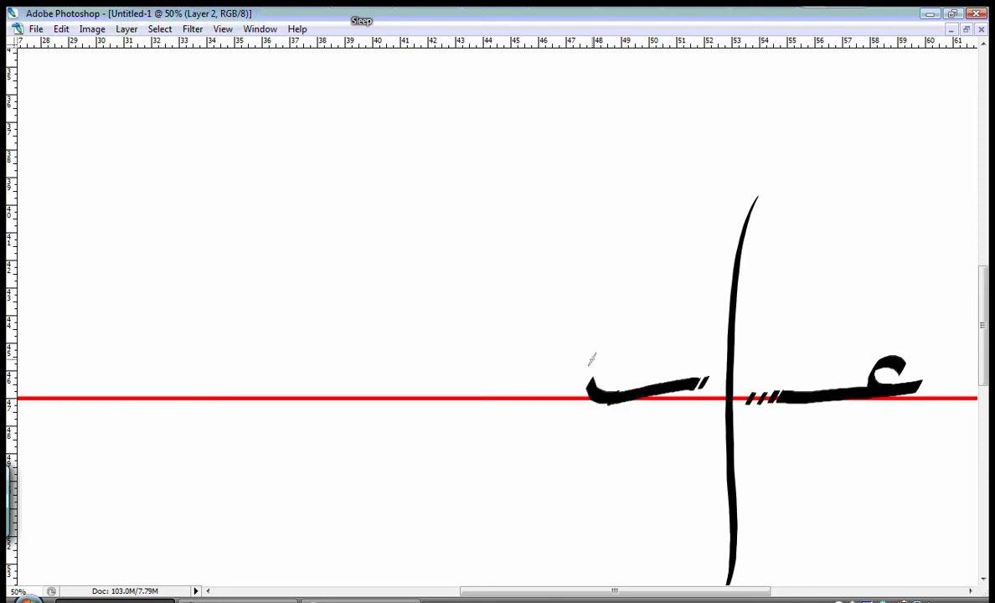
{"action": "mouse_move", "coordinate": [590, 332]}
{"action": "left_mouse_down"}
{"action": "mouse_move", "coordinate": [573, 347]}
{"action": "mouse_move", "coordinate": [573, 365]}
{"action": "mouse_move", "coordinate": [592, 378]}
{"action": "left_mouse_up"}
{"action": "left_click_drag", "start_coordinate": [563, 394], "coordinate": [442, 396]}
{"action": "left_click_drag", "start_coordinate": [439, 266], "coordinate": [435, 526]}
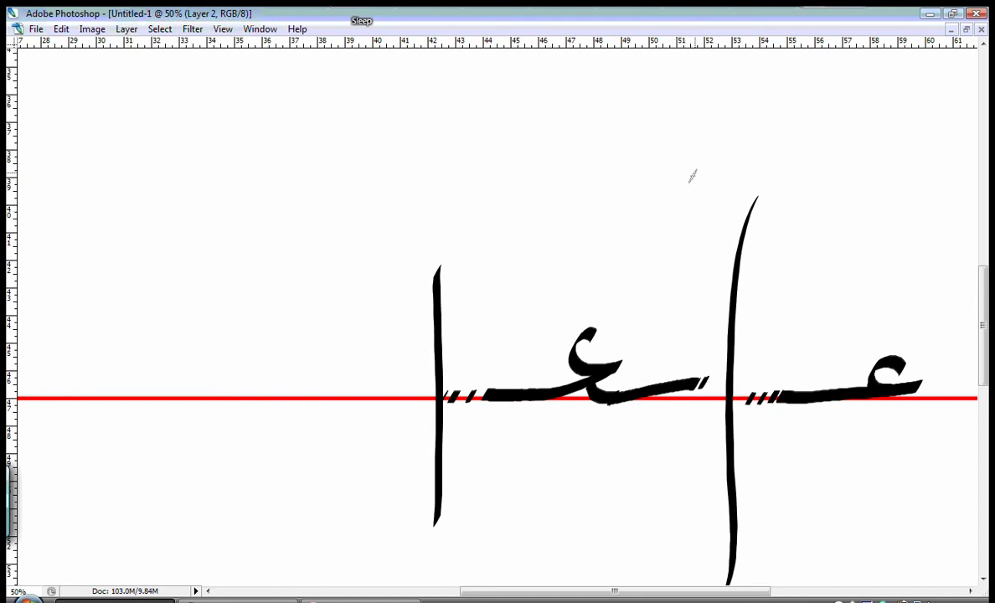
- Paint a closed-top medial ع above the baseline form, with connection dashes on both ends
{"action": "left_click_drag", "start_coordinate": [725, 177], "coordinate": [614, 211]}
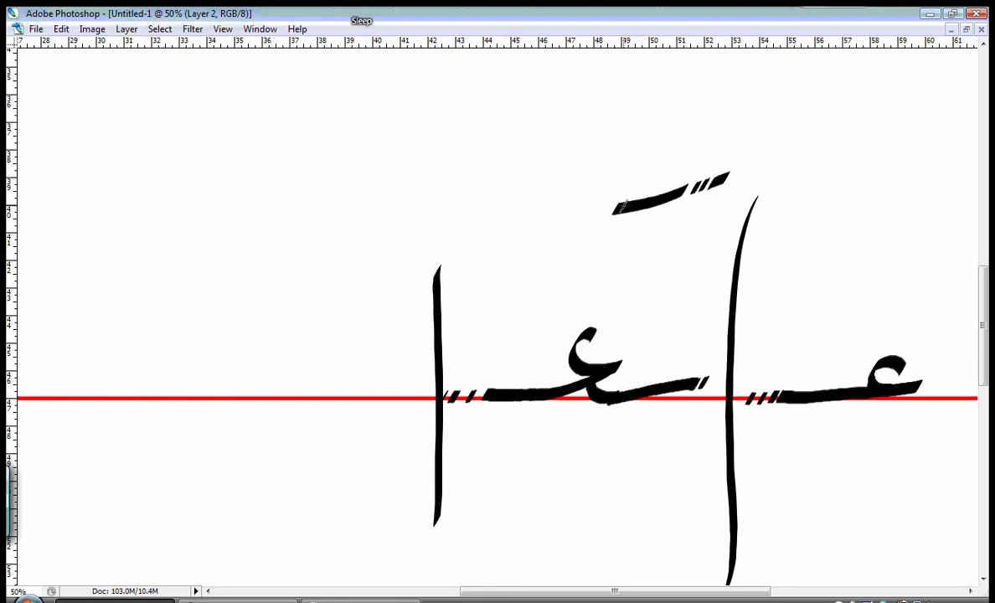
{"action": "mouse_move", "coordinate": [610, 209]}
{"action": "left_mouse_down"}
{"action": "mouse_move", "coordinate": [590, 173]}
{"action": "mouse_move", "coordinate": [522, 162]}
{"action": "mouse_move", "coordinate": [531, 156]}
{"action": "mouse_move", "coordinate": [579, 162]}
{"action": "mouse_move", "coordinate": [548, 194]}
{"action": "mouse_move", "coordinate": [540, 224]}
{"action": "mouse_move", "coordinate": [494, 225]}
{"action": "left_mouse_up"}
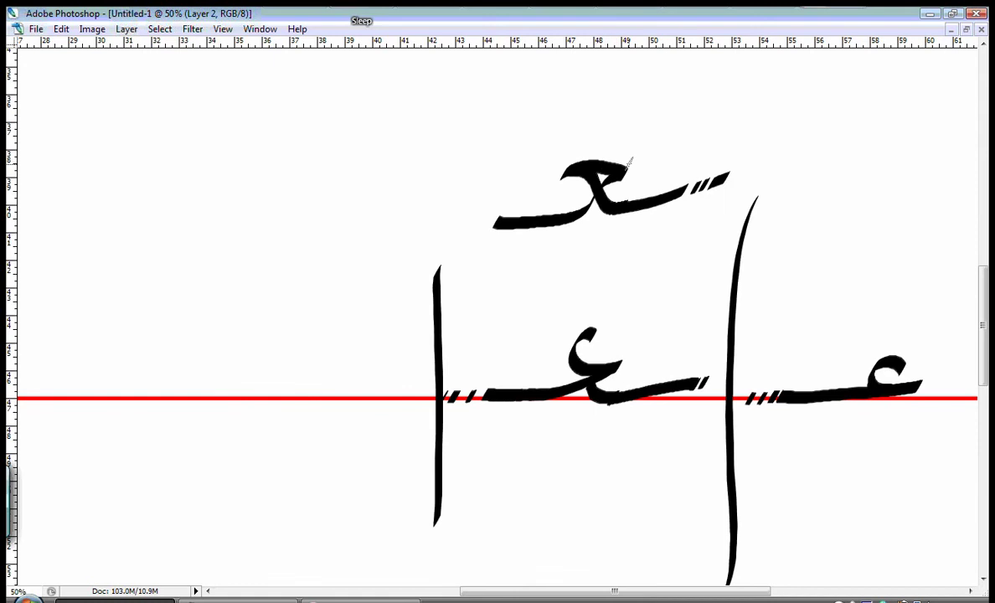
{"action": "left_click_drag", "start_coordinate": [494, 221], "coordinate": [453, 226]}
- Paint a smaller, flatter closed medial ع above the previous variant, with connection dashes on both ends
{"action": "mouse_move", "coordinate": [710, 107]}
{"action": "left_mouse_down"}
{"action": "mouse_move", "coordinate": [611, 99]}
{"action": "mouse_move", "coordinate": [643, 102]}
{"action": "mouse_move", "coordinate": [600, 128]}
{"action": "mouse_move", "coordinate": [513, 130]}
{"action": "left_mouse_up"}
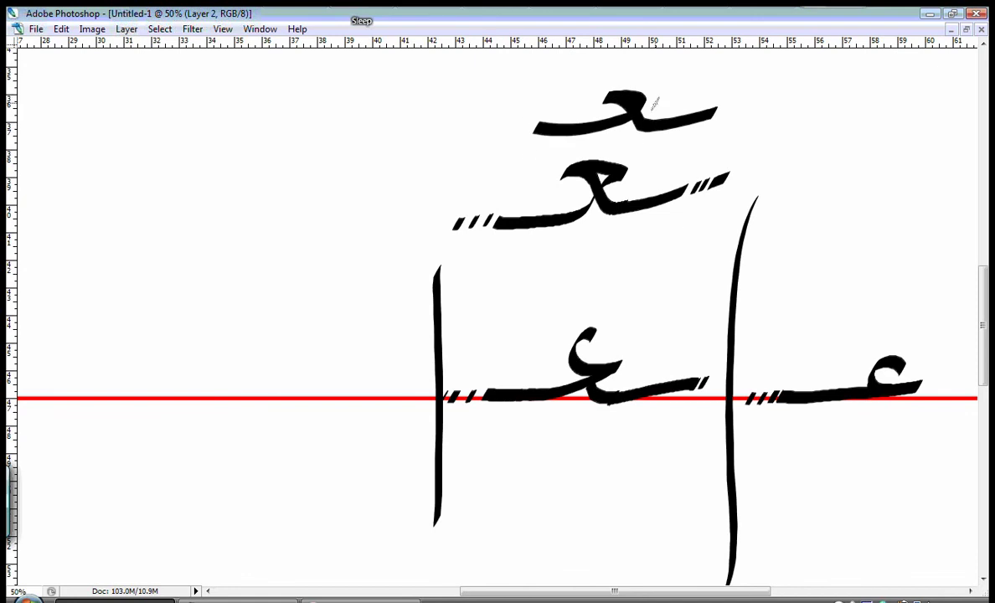
{"action": "left_click_drag", "start_coordinate": [738, 110], "coordinate": [711, 121]}
{"action": "left_click_drag", "start_coordinate": [526, 130], "coordinate": [494, 139]}
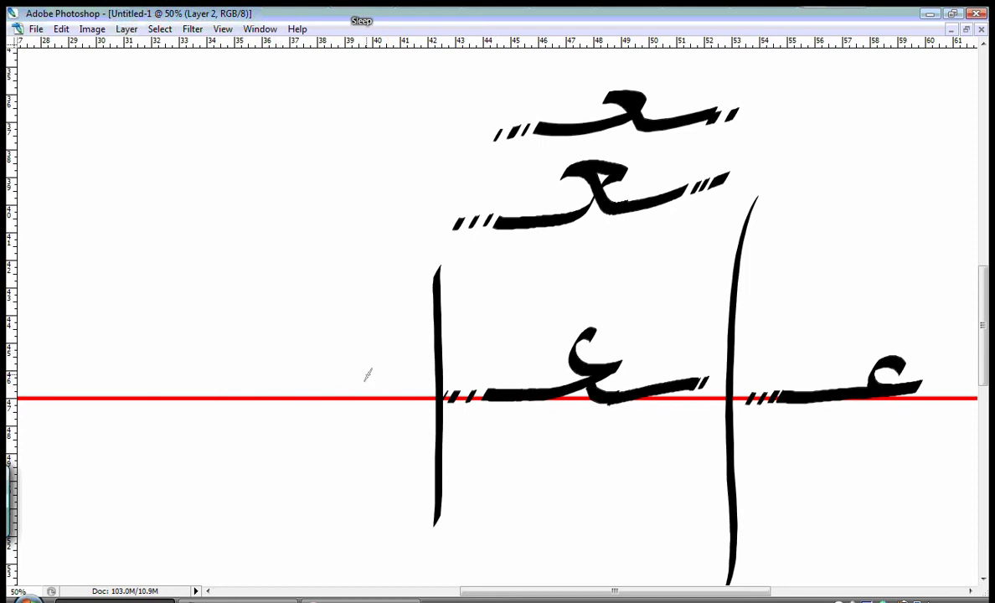
- Paint the final form of ع on the baseline and its closed-top variant above it, both with connection dashes
{"action": "mouse_move", "coordinate": [379, 387]}
{"action": "left_mouse_down"}
{"action": "mouse_move", "coordinate": [267, 392]}
{"action": "mouse_move", "coordinate": [239, 339]}
{"action": "mouse_move", "coordinate": [232, 355]}
{"action": "mouse_move", "coordinate": [272, 367]}
{"action": "mouse_move", "coordinate": [227, 396]}
{"action": "mouse_move", "coordinate": [195, 469]}
{"action": "mouse_move", "coordinate": [224, 505]}
{"action": "mouse_move", "coordinate": [310, 451]}
{"action": "left_mouse_up"}
{"action": "left_click_drag", "start_coordinate": [267, 397], "coordinate": [251, 367]}
{"action": "left_click_drag", "start_coordinate": [403, 384], "coordinate": [396, 392]}
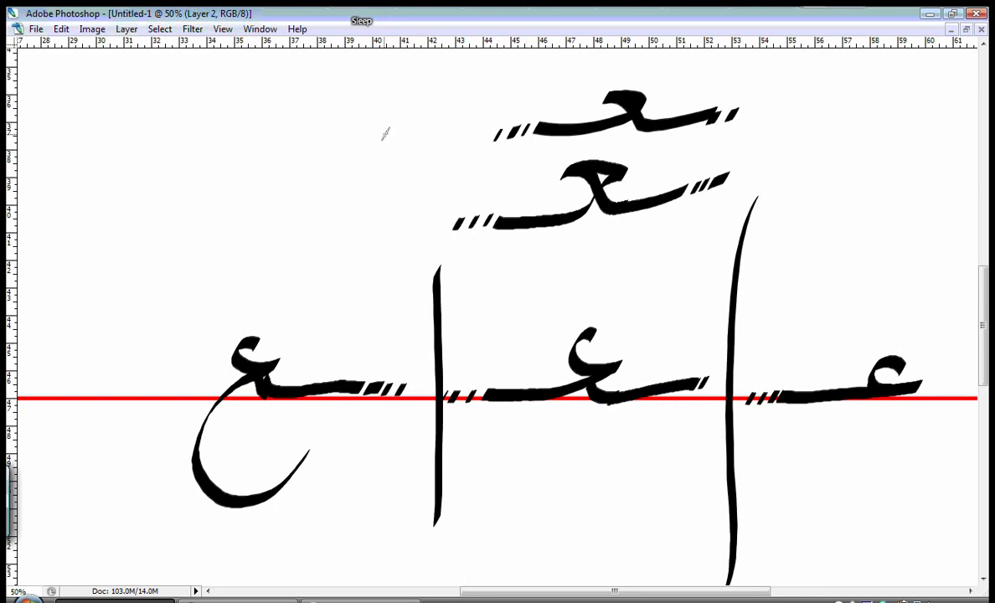
{"action": "mouse_move", "coordinate": [381, 134]}
{"action": "left_mouse_down"}
{"action": "mouse_move", "coordinate": [395, 121]}
{"action": "mouse_move", "coordinate": [278, 150]}
{"action": "mouse_move", "coordinate": [255, 123]}
{"action": "mouse_move", "coordinate": [239, 125]}
{"action": "mouse_move", "coordinate": [256, 110]}
{"action": "mouse_move", "coordinate": [293, 121]}
{"action": "mouse_move", "coordinate": [244, 125]}
{"action": "mouse_move", "coordinate": [223, 151]}
{"action": "mouse_move", "coordinate": [214, 222]}
{"action": "mouse_move", "coordinate": [327, 236]}
{"action": "mouse_move", "coordinate": [339, 220]}
{"action": "left_mouse_up"}
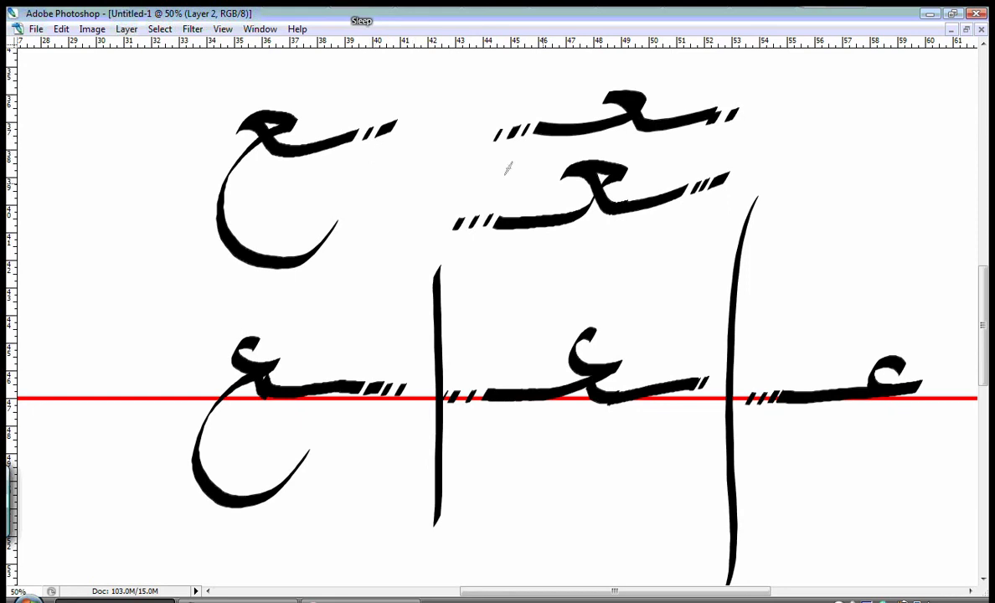
- Add a black dot above every initial, medial and final letter form to turn each ع into غ
{"action": "left_click_drag", "start_coordinate": [872, 331], "coordinate": [875, 344]}
{"action": "left_click_drag", "start_coordinate": [580, 301], "coordinate": [587, 316]}
{"action": "left_click_drag", "start_coordinate": [244, 315], "coordinate": [249, 325]}
{"action": "left_click_drag", "start_coordinate": [265, 93], "coordinate": [270, 105]}
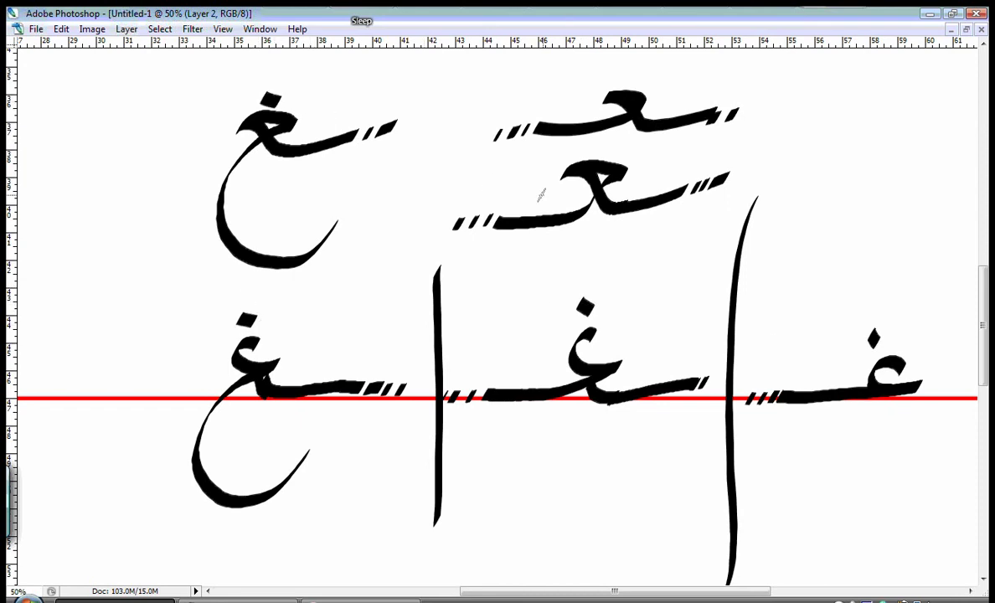
{"action": "left_click_drag", "start_coordinate": [607, 147], "coordinate": [612, 161]}
{"action": "left_click_drag", "start_coordinate": [624, 69], "coordinate": [630, 81]}
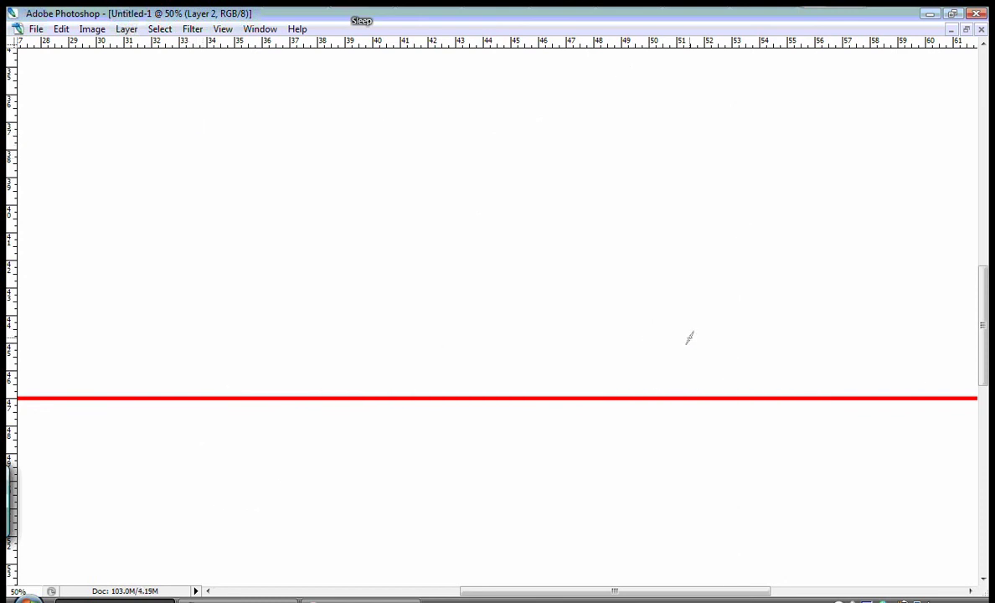
- Paint a closed-top medial ع just above the baseline and a smaller variant above it on the cleared layer
{"action": "mouse_move", "coordinate": [654, 383]}
{"action": "left_mouse_down"}
{"action": "mouse_move", "coordinate": [581, 384]}
{"action": "mouse_move", "coordinate": [579, 361]}
{"action": "mouse_move", "coordinate": [562, 344]}
{"action": "mouse_move", "coordinate": [540, 354]}
{"action": "mouse_move", "coordinate": [554, 335]}
{"action": "mouse_move", "coordinate": [603, 349]}
{"action": "mouse_move", "coordinate": [545, 350]}
{"action": "mouse_move", "coordinate": [528, 378]}
{"action": "mouse_move", "coordinate": [457, 386]}
{"action": "left_mouse_up"}
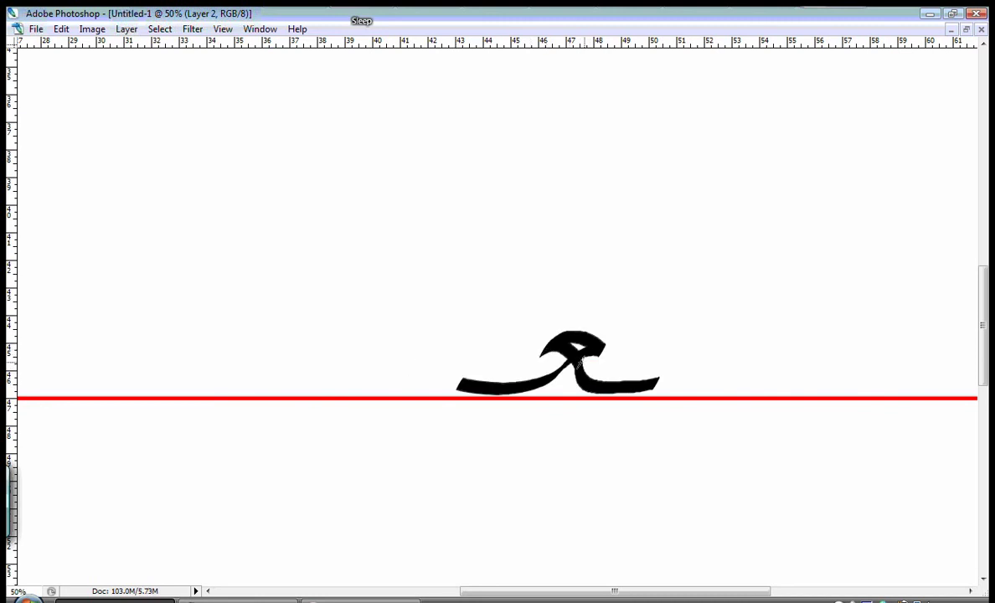
{"action": "mouse_move", "coordinate": [667, 273]}
{"action": "left_mouse_down"}
{"action": "mouse_move", "coordinate": [574, 247]}
{"action": "mouse_move", "coordinate": [499, 283]}
{"action": "left_mouse_up"}
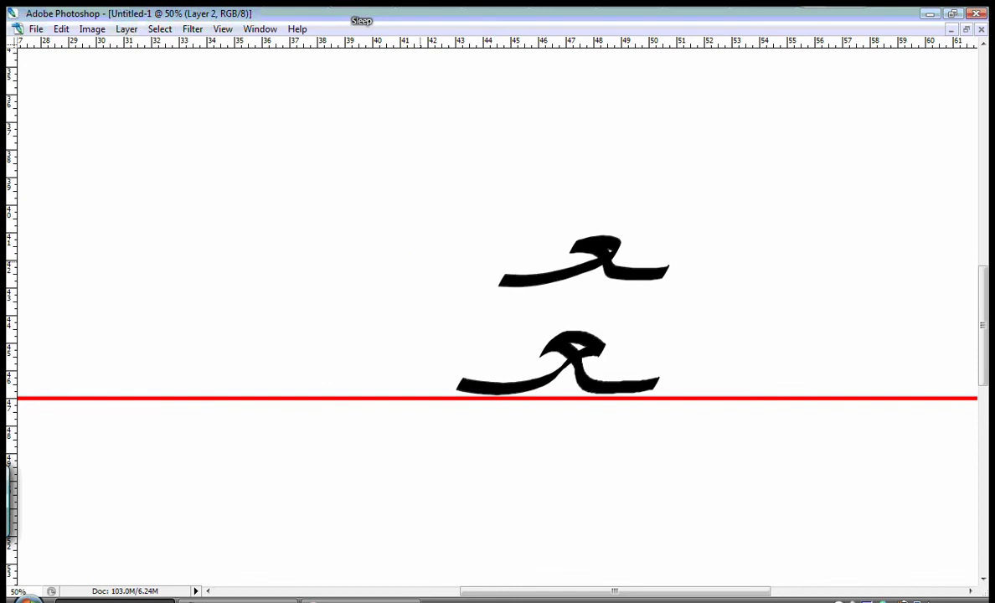
- Paint a black isolated ع across the baseline on the cleared layer, and set the brush colour to orange
{"action": "mouse_move", "coordinate": [527, 345]}
{"action": "left_mouse_down"}
{"action": "mouse_move", "coordinate": [480, 405]}
{"action": "mouse_move", "coordinate": [575, 436]}
{"action": "left_mouse_up"}
{"action": "key", "text": "Tab"}
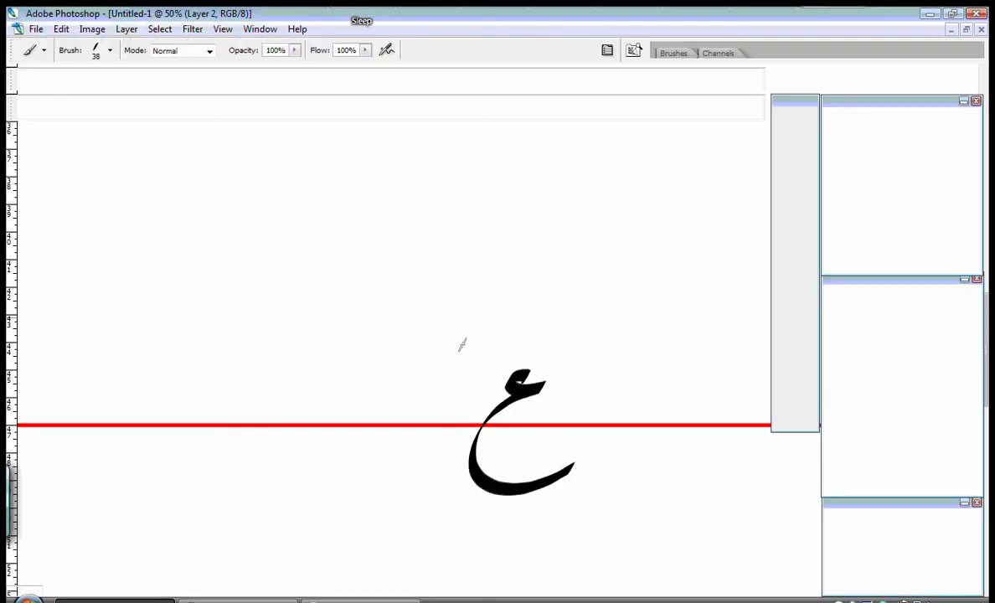
{"action": "key", "text": "x"}
{"action": "key", "text": "Tab"}
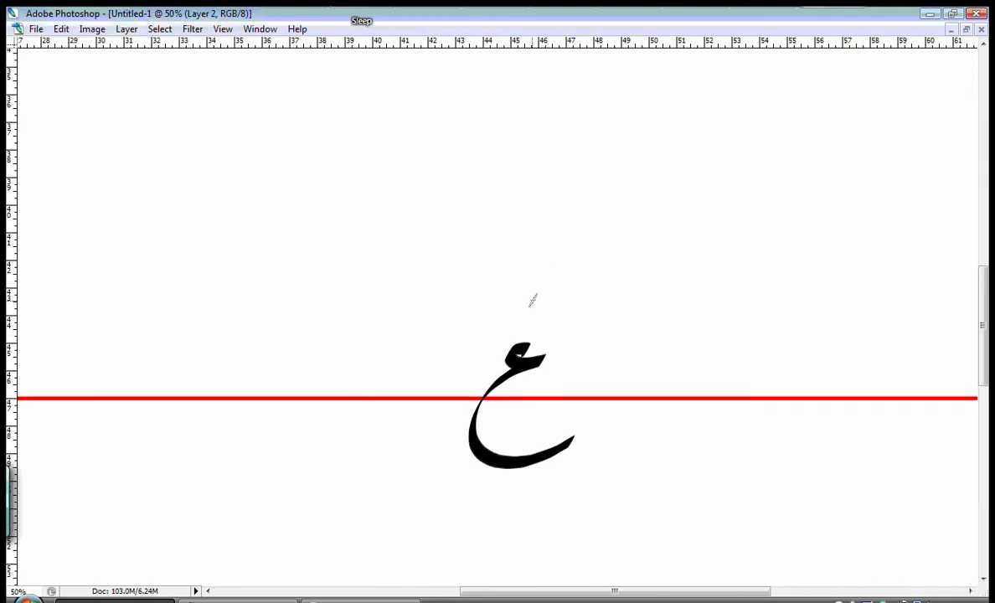
- Demonstrate orange fatha, damma and kasra marks around the new isolated ع twice, undoing each mark, and show the panels again
{"action": "left_click_drag", "start_coordinate": [548, 291], "coordinate": [446, 350]}
{"action": "key", "text": "ctrl+z"}
{"action": "left_click_drag", "start_coordinate": [530, 293], "coordinate": [443, 360]}
{"action": "key", "text": "ctrl+z"}
{"action": "left_click_drag", "start_coordinate": [603, 473], "coordinate": [481, 531]}
{"action": "key", "text": "ctrl+z"}
{"action": "left_click_drag", "start_coordinate": [551, 292], "coordinate": [444, 337]}
{"action": "key", "text": "ctrl+z"}
{"action": "mouse_move", "coordinate": [511, 280]}
{"action": "left_mouse_down"}
{"action": "mouse_move", "coordinate": [516, 293]}
{"action": "mouse_move", "coordinate": [437, 346]}
{"action": "left_mouse_up"}
{"action": "key", "text": "ctrl+z"}
{"action": "left_click_drag", "start_coordinate": [575, 477], "coordinate": [463, 526]}
{"action": "key", "text": "ctrl+z"}
{"action": "key", "text": "Tab"}
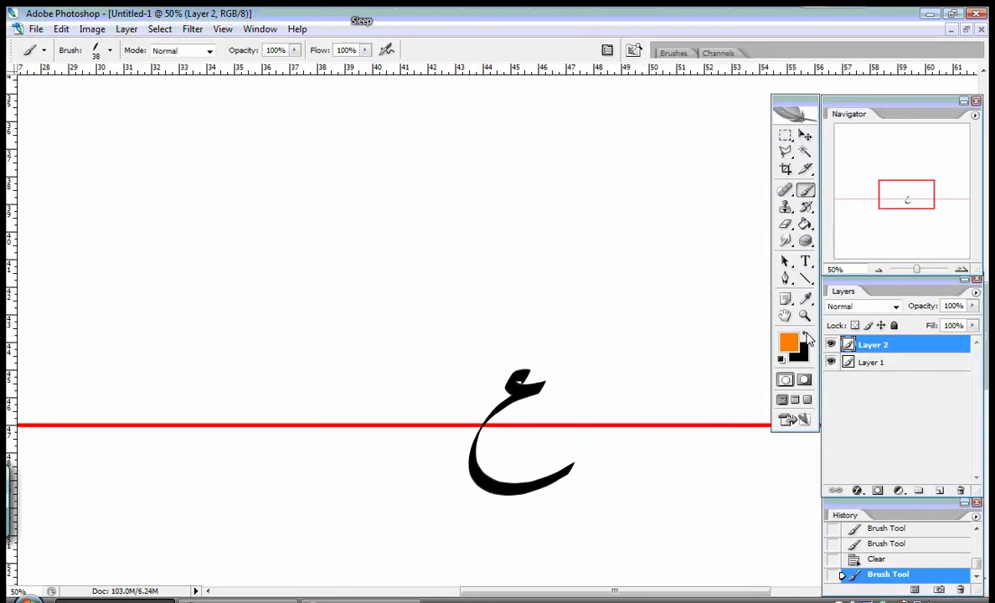
- Paint a black dot above the isolated ع to form غ, and hide the panels with orange restored as the brush colour
{"action": "left_click_drag", "start_coordinate": [510, 345], "coordinate": [518, 349]}
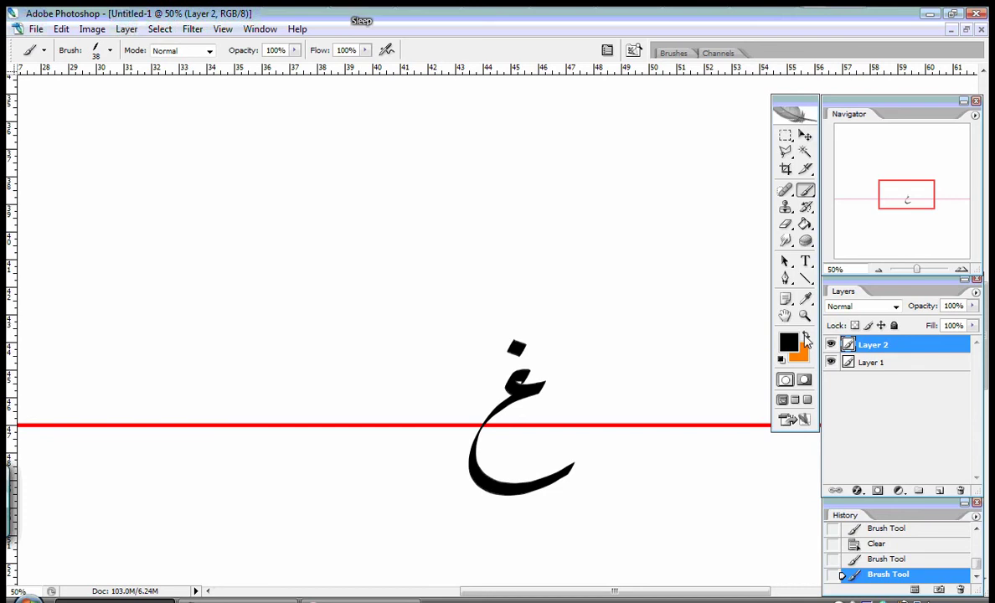
{"action": "key", "text": "Tab"}
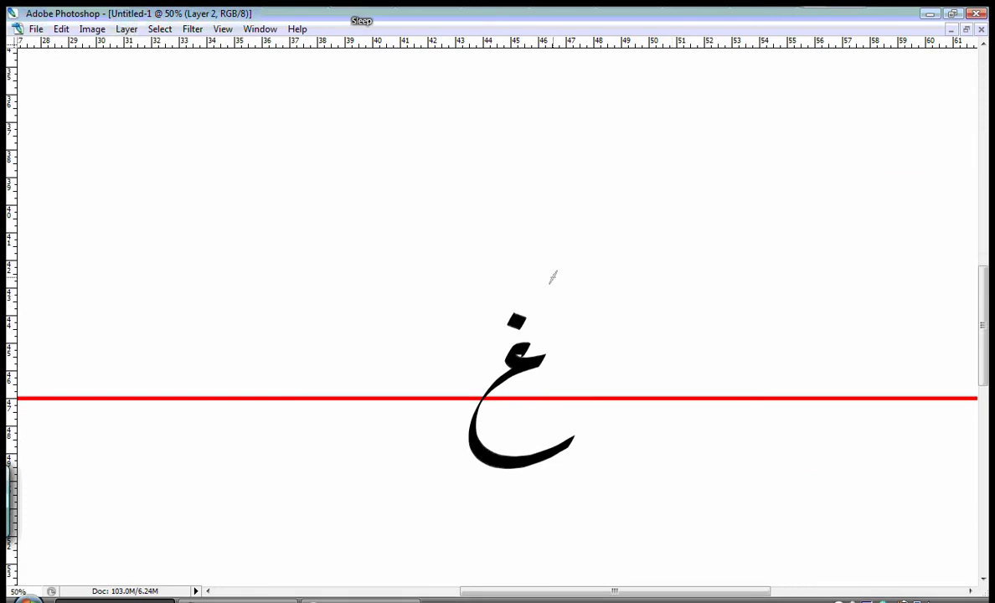
- Demonstrate orange fatha and damma marks above the isolated غ and a kasra below it, undoing all the marks
{"action": "mouse_move", "coordinate": [560, 261]}
{"action": "left_mouse_down"}
{"action": "mouse_move", "coordinate": [473, 303]}
{"action": "mouse_move", "coordinate": [500, 295]}
{"action": "left_mouse_up"}
{"action": "key", "text": "ctrl+z"}
{"action": "left_click_drag", "start_coordinate": [542, 255], "coordinate": [453, 329]}
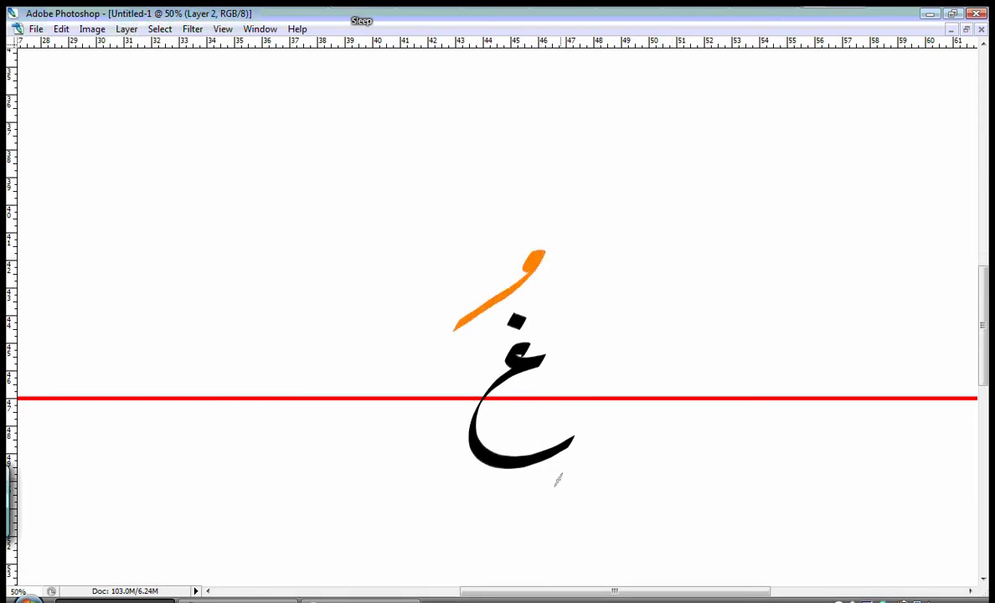
{"action": "left_click_drag", "start_coordinate": [576, 477], "coordinate": [470, 526]}
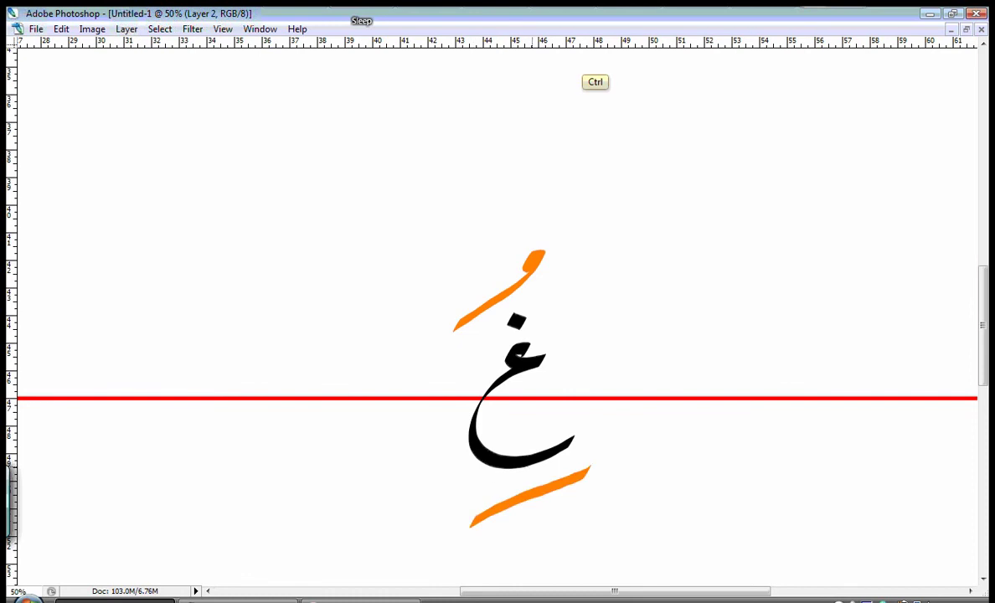
{"action": "key", "text": "ctrl+alt+z"}
{"action": "key", "text": "ctrl+alt+z"}
{"action": "left_click_drag", "start_coordinate": [587, 471], "coordinate": [489, 535]}
{"action": "key", "text": "ctrl+alt+z"}
- Repeat the orange fatha, damma and kasra around the isolated غ, undoing each mark before painting the next
{"action": "left_click_drag", "start_coordinate": [563, 248], "coordinate": [467, 301]}
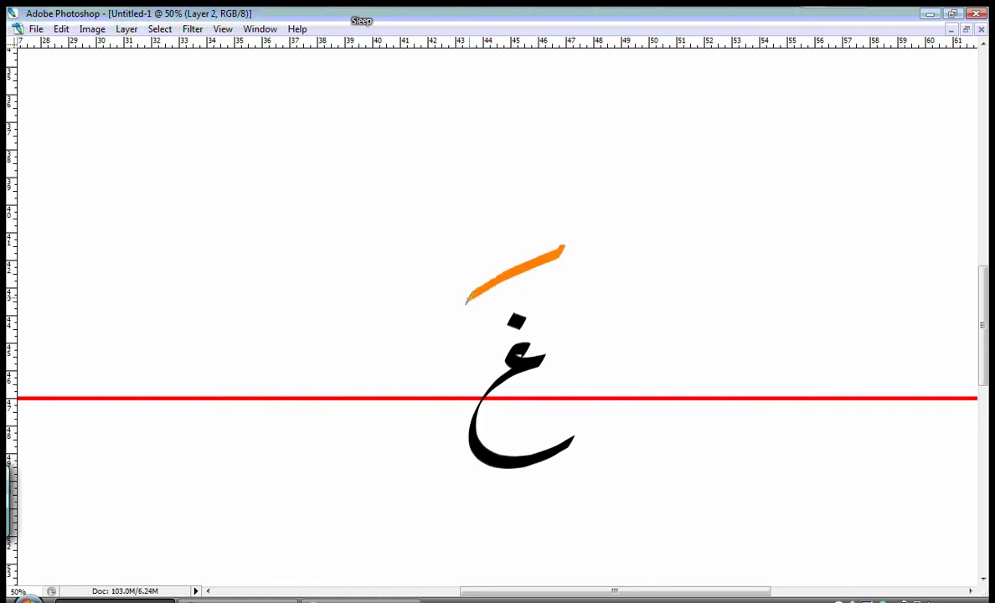
{"action": "key", "text": "ctrl+alt+z"}
{"action": "left_click_drag", "start_coordinate": [540, 251], "coordinate": [472, 301]}
{"action": "key", "text": "ctrl+alt+z"}
{"action": "left_click_drag", "start_coordinate": [594, 475], "coordinate": [487, 535]}
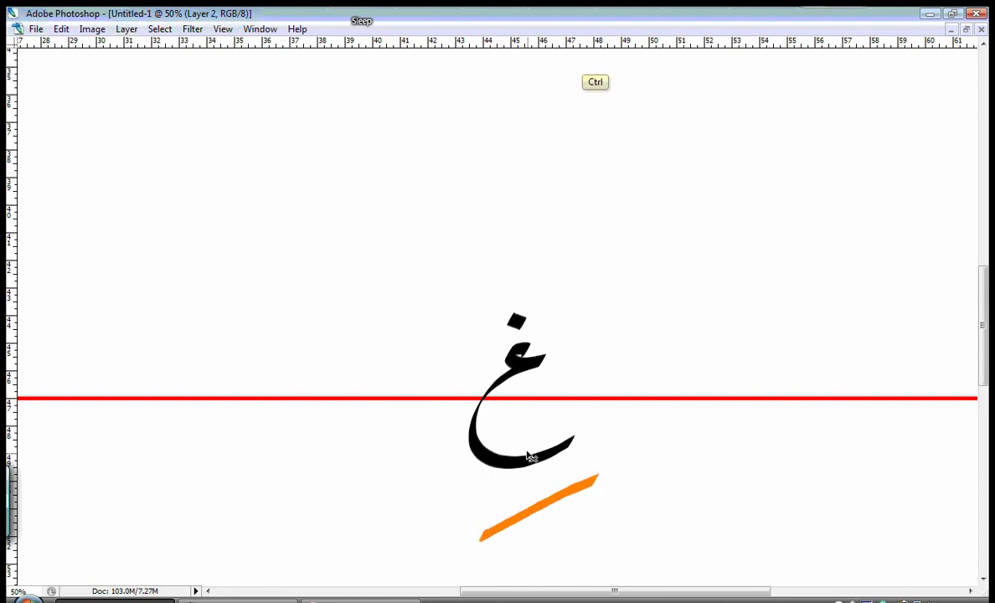
{"action": "key", "text": "ctrl+alt+z"}
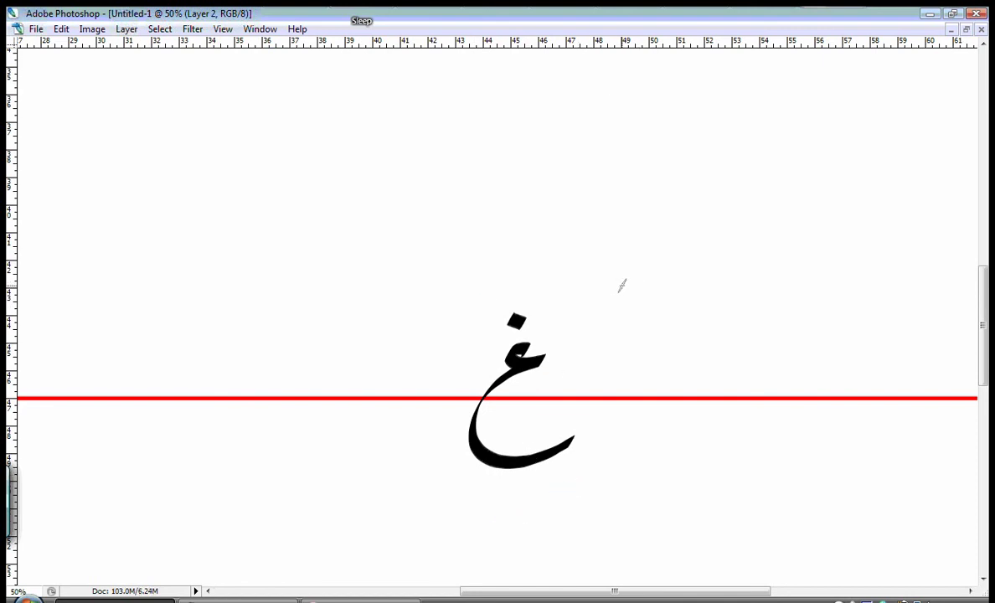